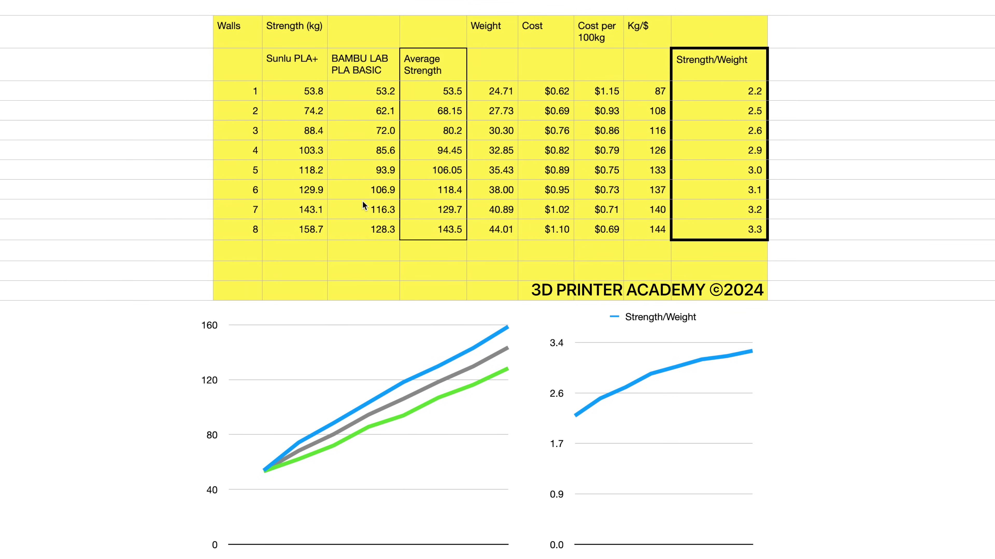
{"action": "left_click", "coordinate": [285, 75]}
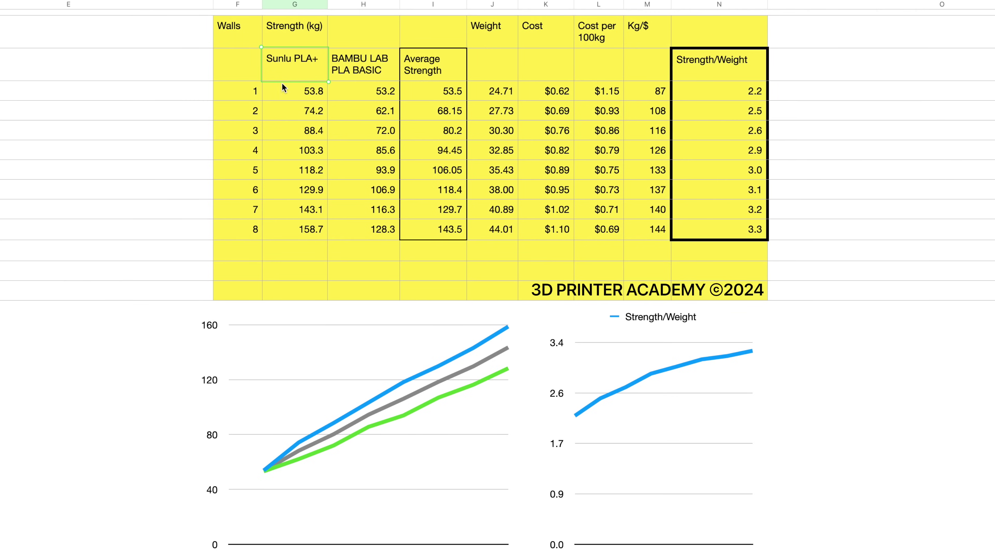
{"action": "left_click_drag", "start_coordinate": [284, 224], "coordinate": [286, 75]}
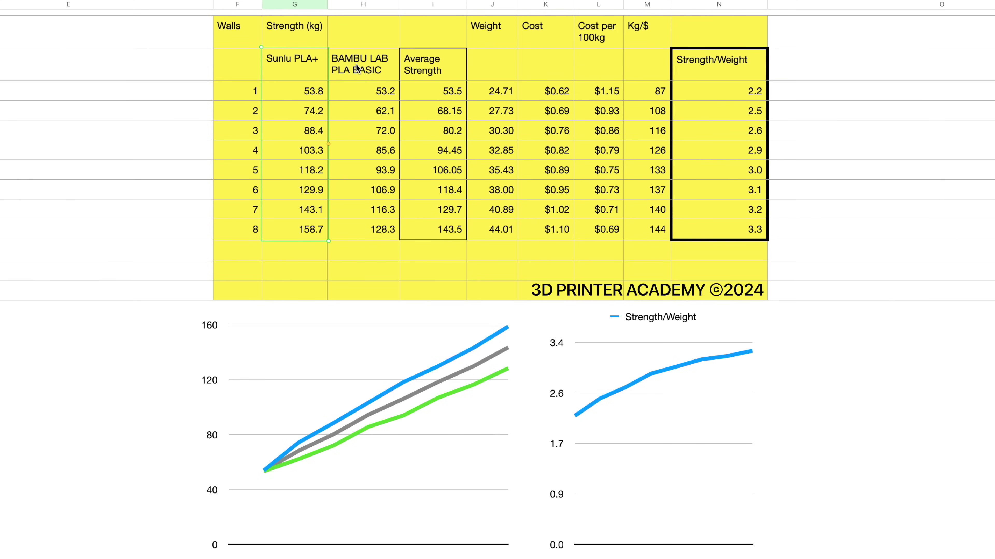
{"action": "left_click_drag", "start_coordinate": [357, 69], "coordinate": [344, 231]}
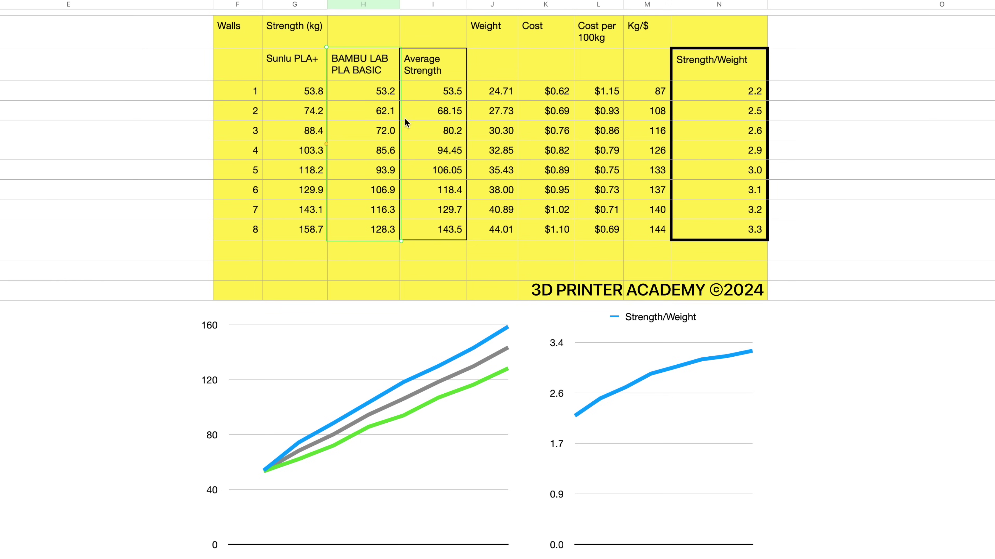
{"action": "left_click_drag", "start_coordinate": [426, 73], "coordinate": [424, 226]}
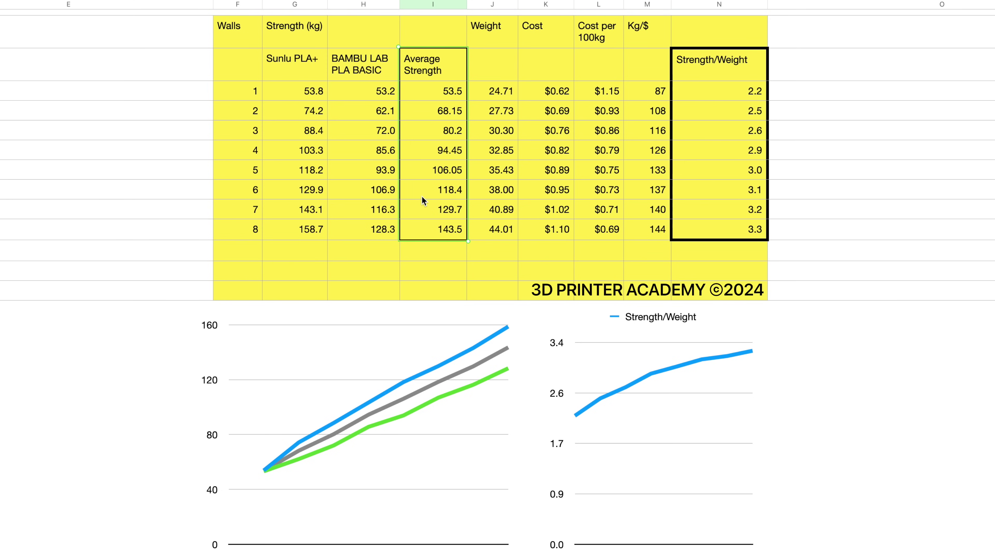
{"action": "left_click", "coordinate": [691, 73]}
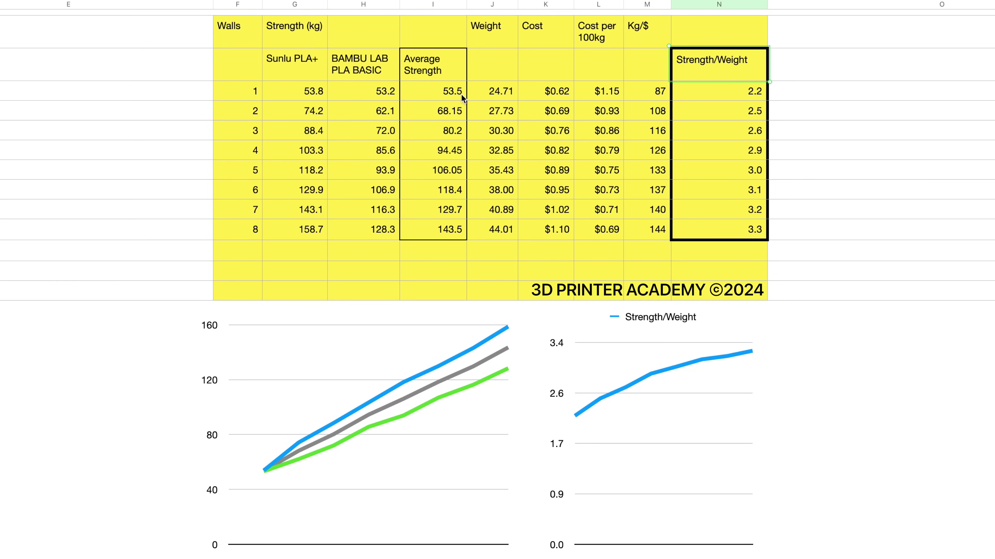
{"action": "left_click", "coordinate": [432, 92]}
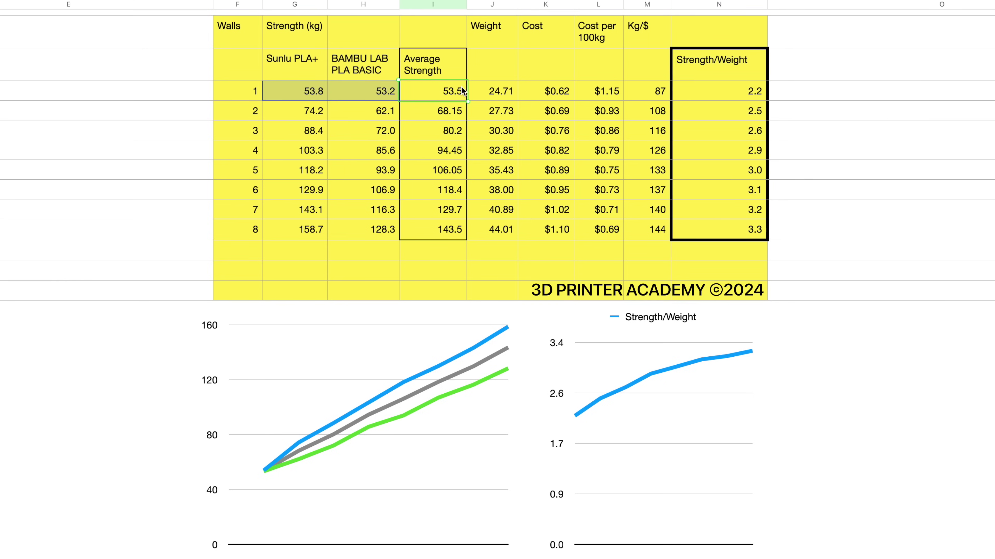
{"action": "left_click", "coordinate": [486, 92]}
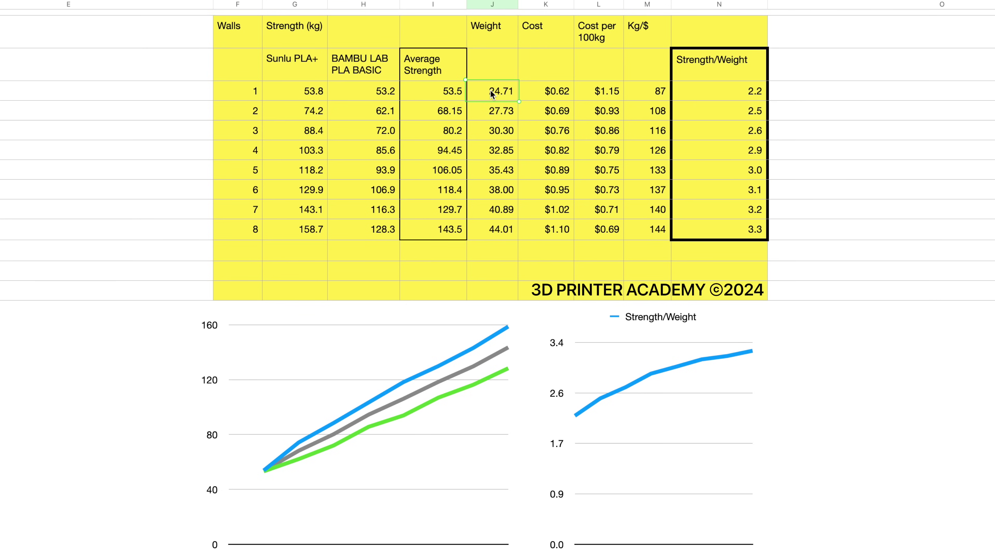
{"action": "left_click", "coordinate": [709, 94]}
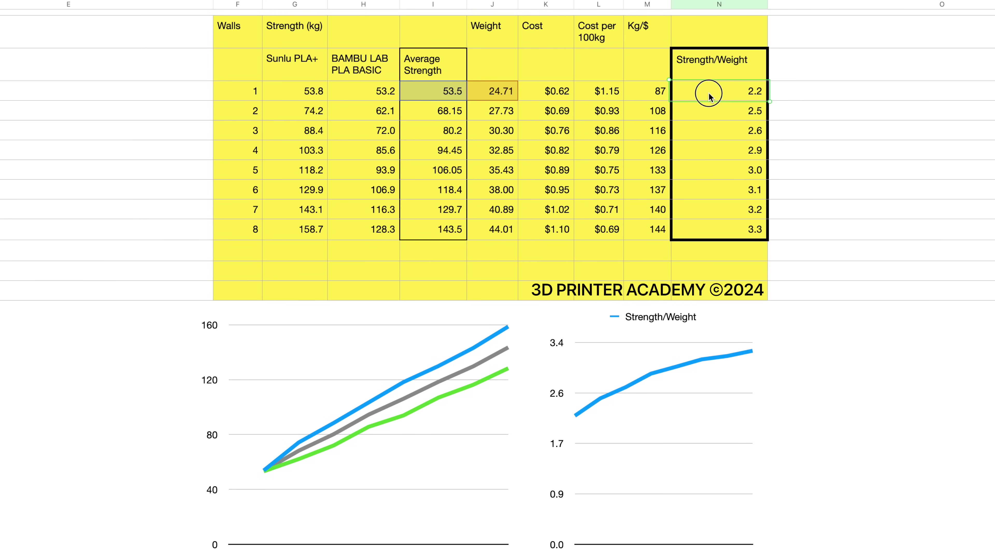
{"action": "left_click_drag", "start_coordinate": [709, 96], "coordinate": [700, 226]}
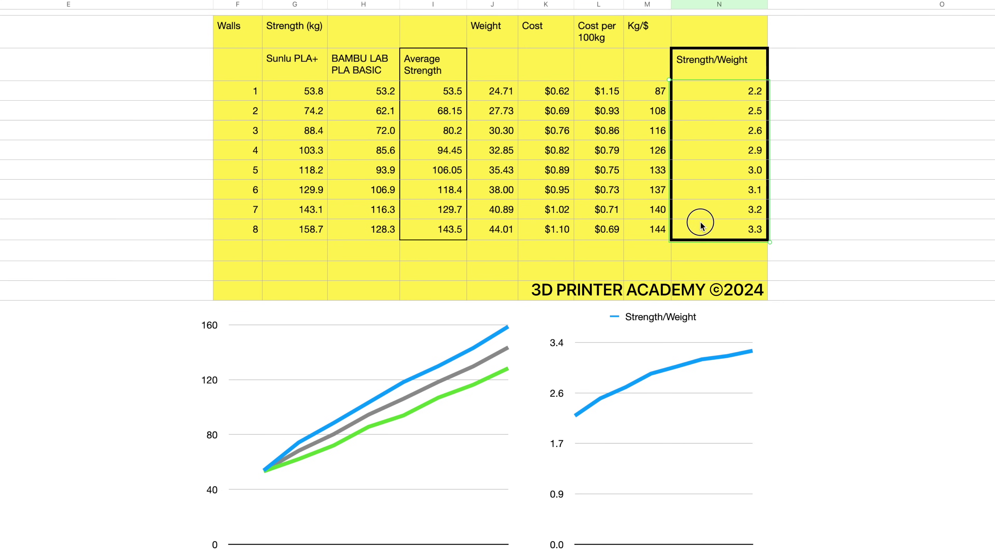
{"action": "left_click_drag", "start_coordinate": [251, 101], "coordinate": [253, 232]}
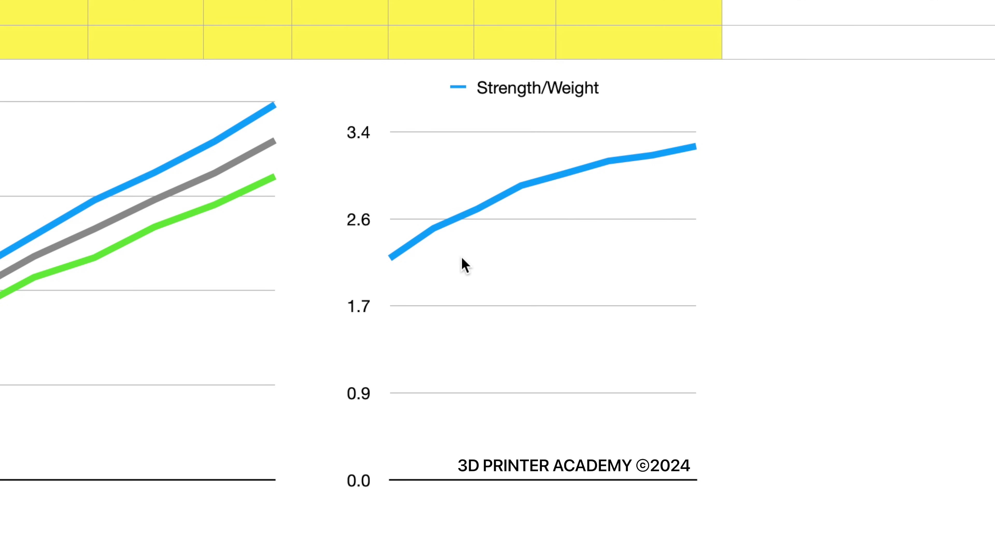
{"action": "left_click", "coordinate": [469, 262]}
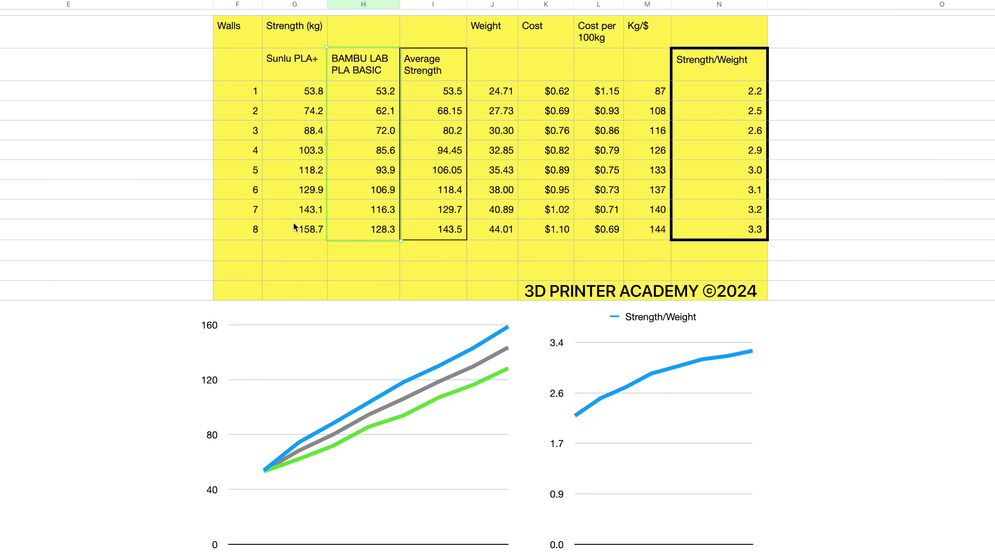
{"action": "left_click_drag", "start_coordinate": [428, 71], "coordinate": [423, 195]}
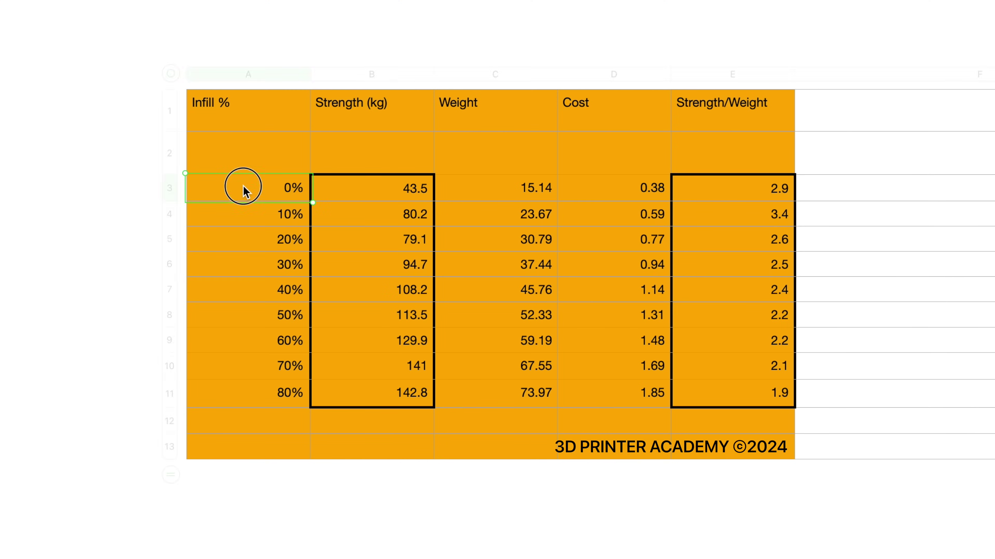
{"action": "left_click_drag", "start_coordinate": [242, 188], "coordinate": [240, 396]}
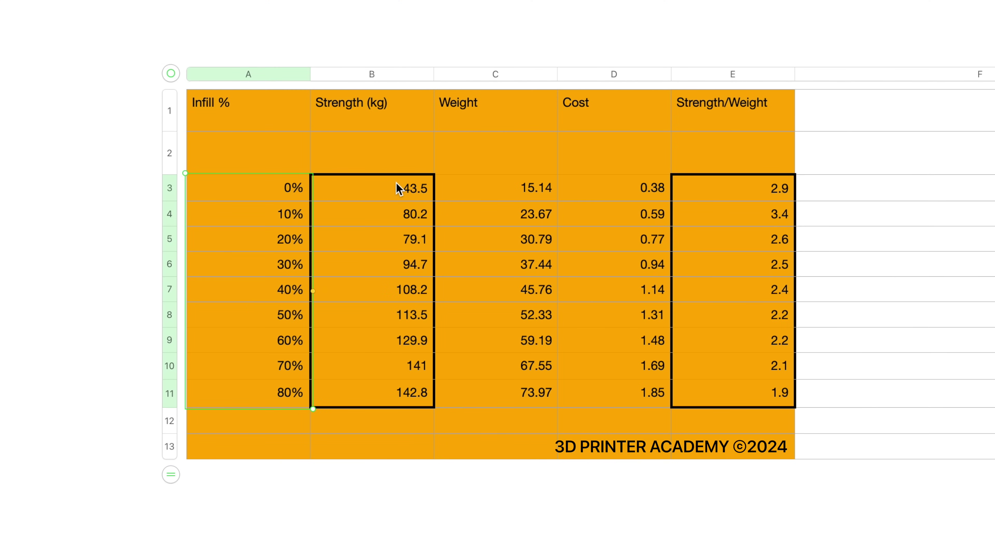
{"action": "left_click_drag", "start_coordinate": [396, 189], "coordinate": [375, 394]}
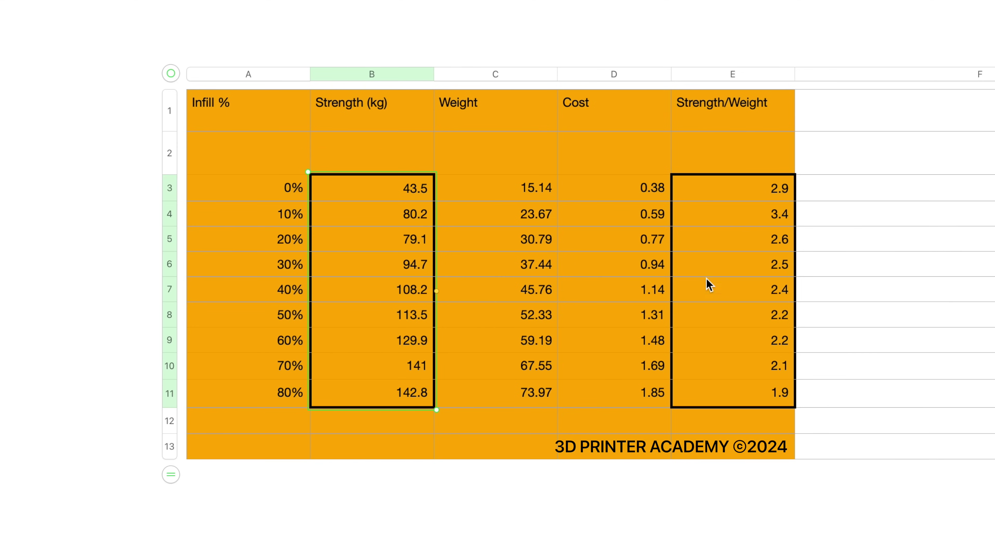
{"action": "left_click", "coordinate": [696, 119]}
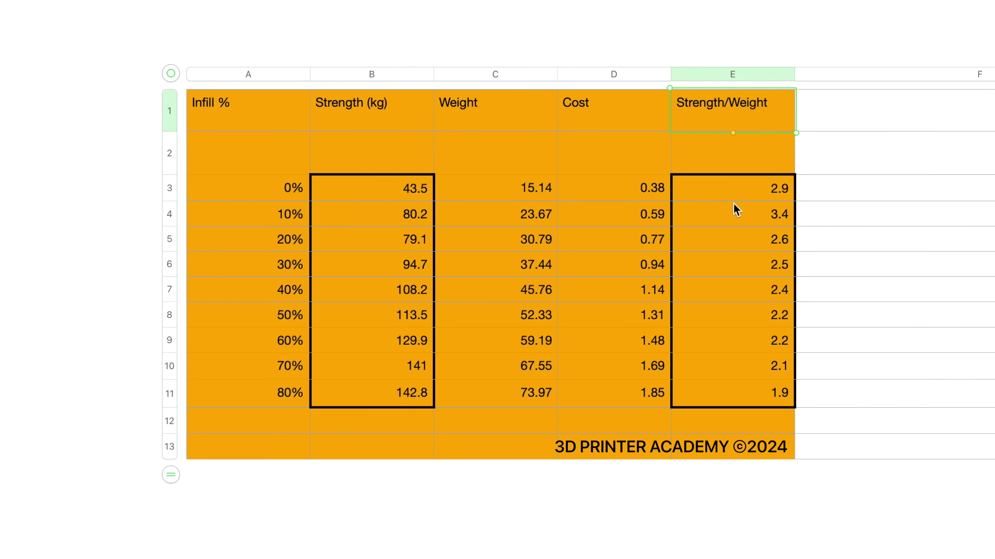
{"action": "left_click_drag", "start_coordinate": [732, 194], "coordinate": [708, 393]}
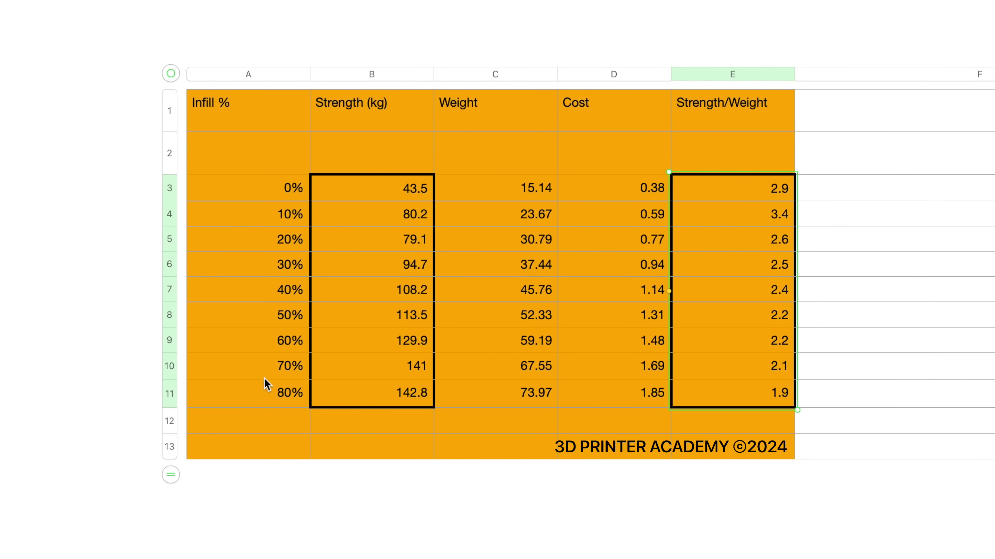
{"action": "key", "text": "Down"}
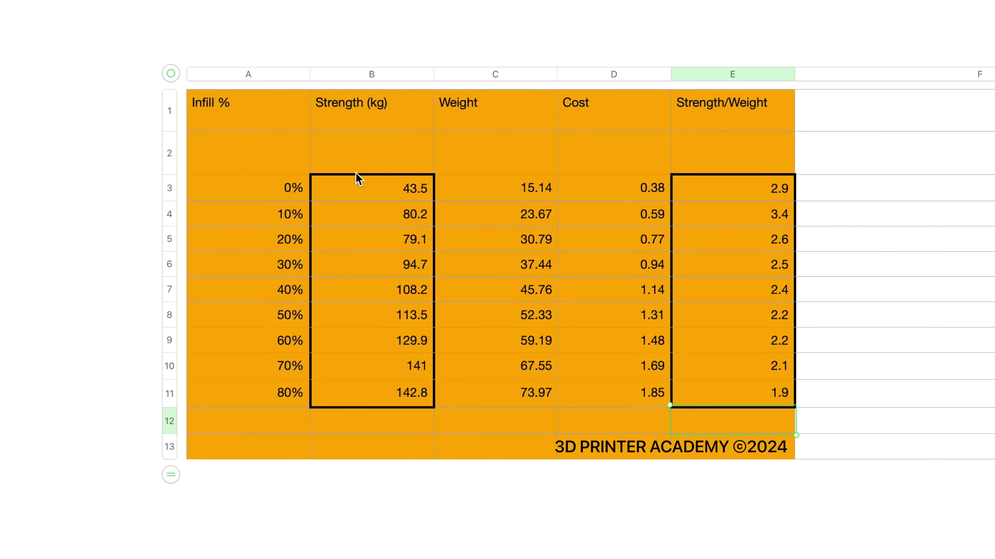
{"action": "left_click", "coordinate": [243, 107]}
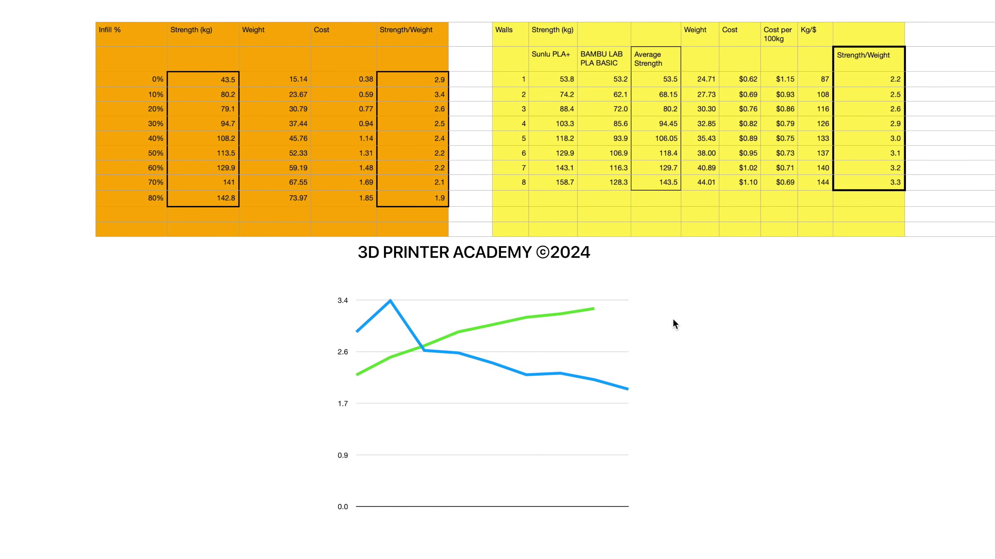
{"action": "left_click_drag", "start_coordinate": [158, 84], "coordinate": [139, 205]}
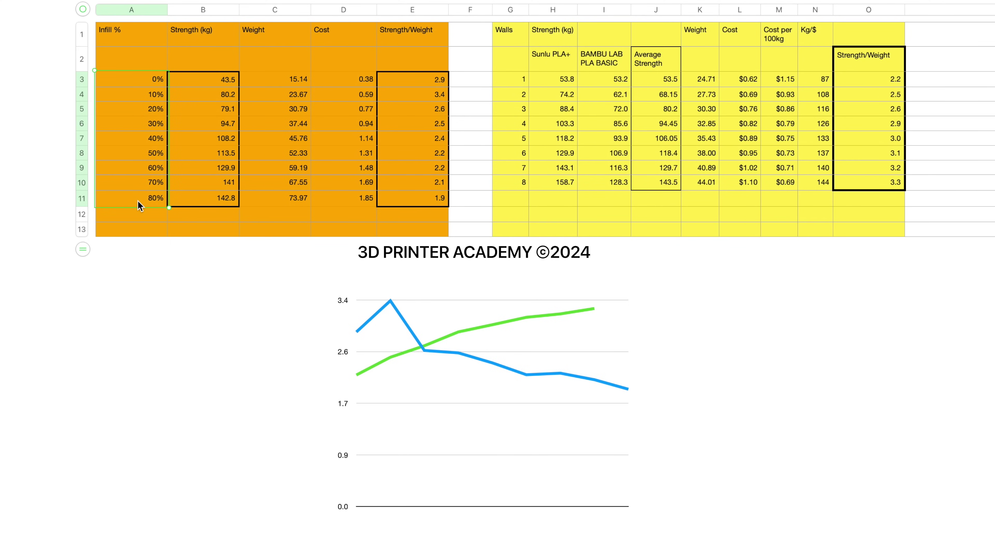
{"action": "left_click_drag", "start_coordinate": [521, 80], "coordinate": [508, 183]}
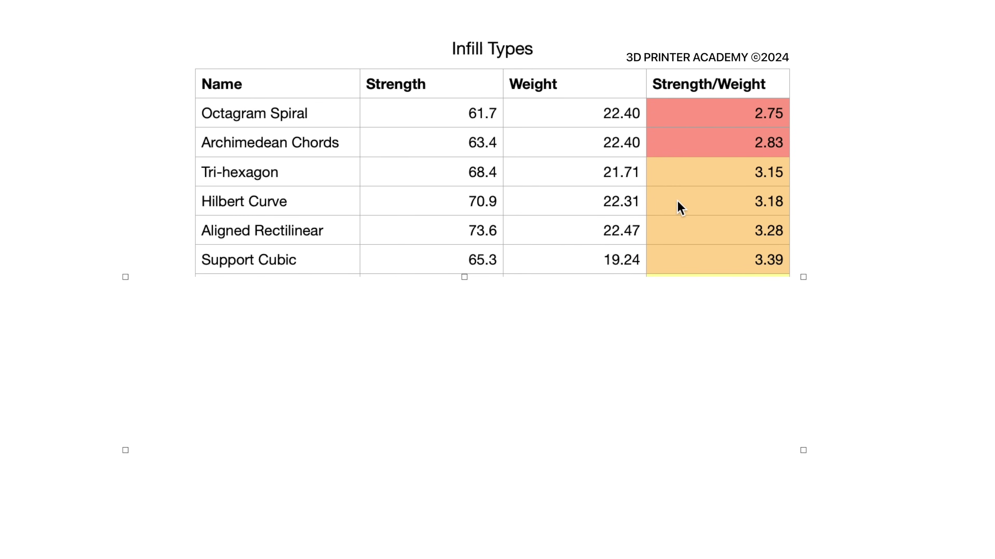
{"action": "left_click", "coordinate": [243, 176]}
{"action": "left_click", "coordinate": [244, 200]}
{"action": "left_click", "coordinate": [244, 230]}
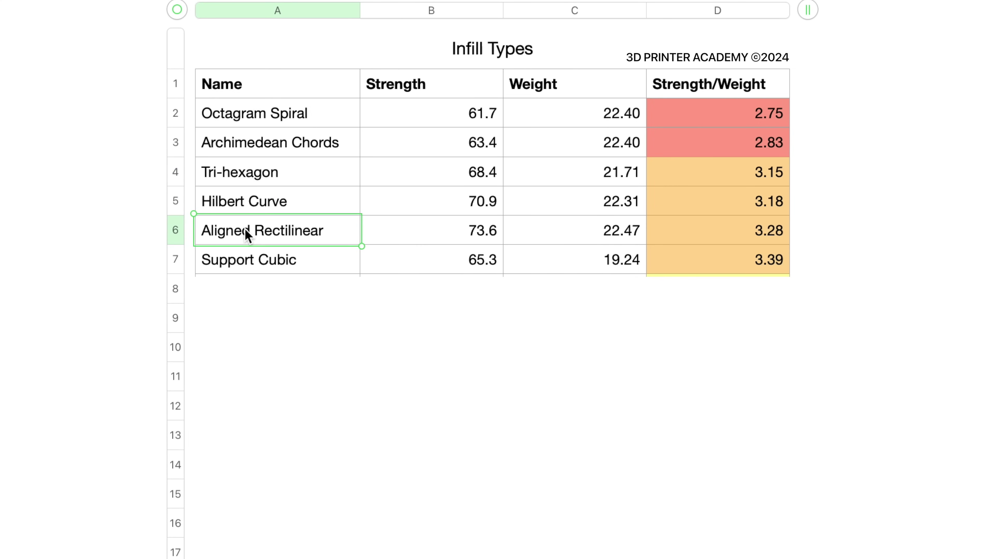
{"action": "left_click", "coordinate": [245, 262]}
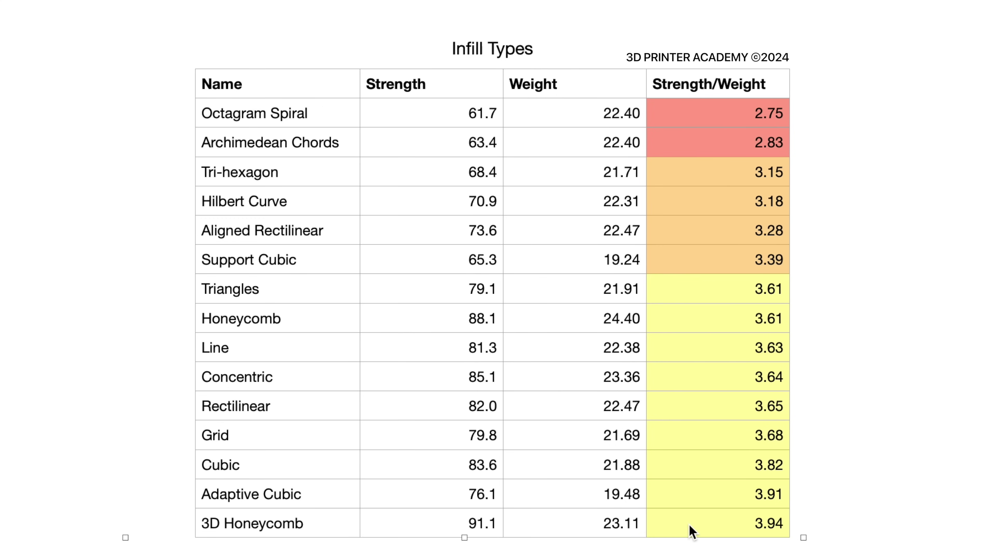
{"action": "left_click", "coordinate": [331, 299]}
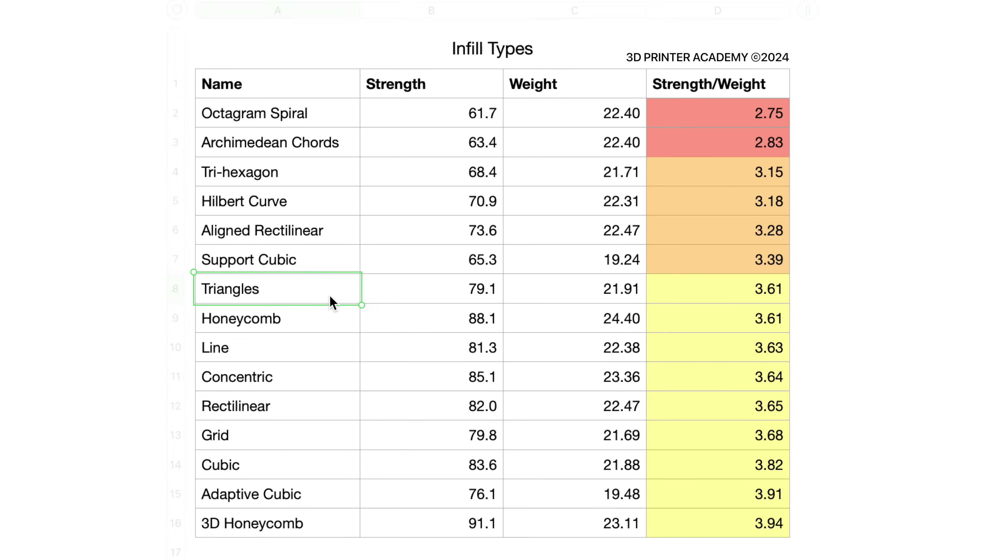
{"action": "left_click", "coordinate": [311, 327]}
{"action": "left_click", "coordinate": [306, 345]}
{"action": "left_click", "coordinate": [296, 378]}
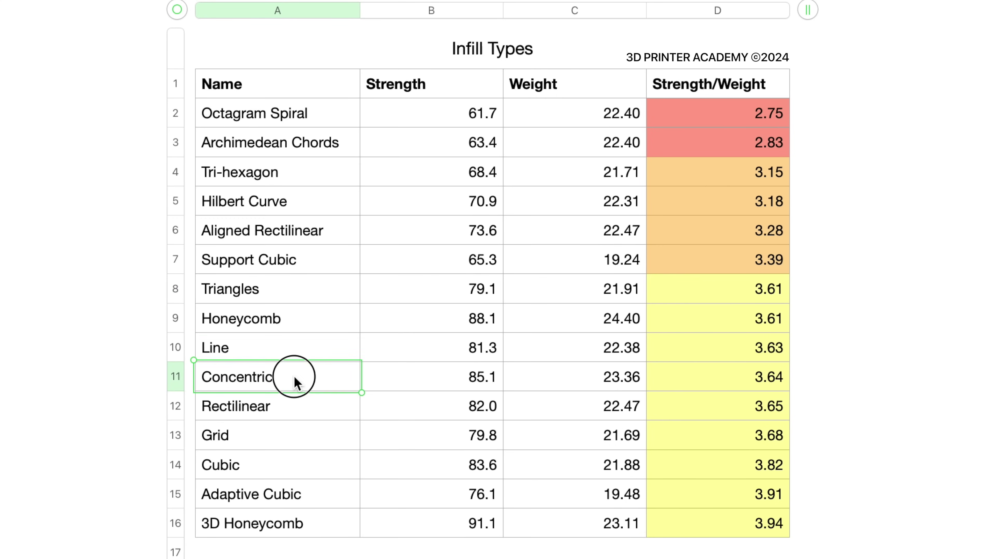
{"action": "left_click", "coordinate": [285, 412]}
{"action": "left_click", "coordinate": [277, 438]}
{"action": "left_click", "coordinate": [273, 469]}
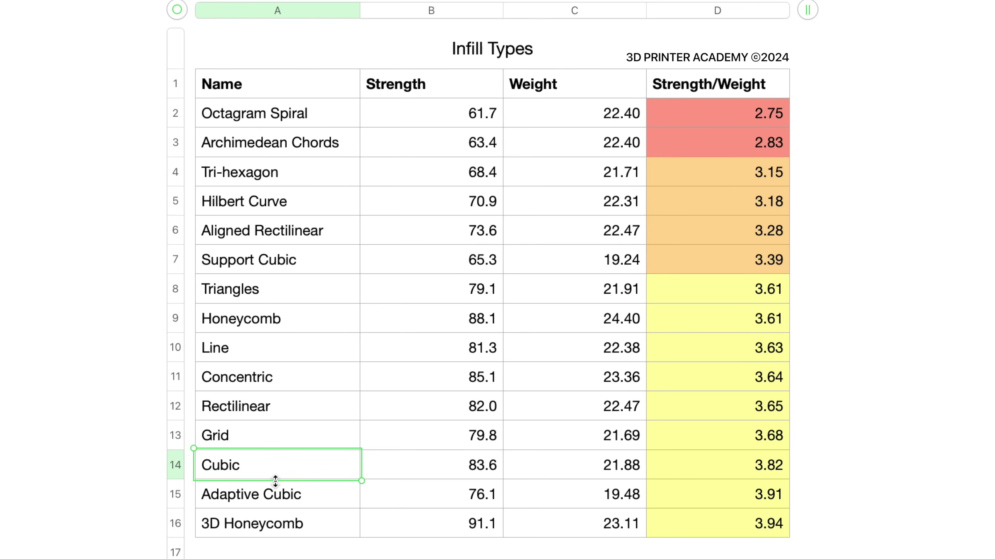
{"action": "left_click", "coordinate": [281, 504]}
{"action": "left_click", "coordinate": [280, 528]}
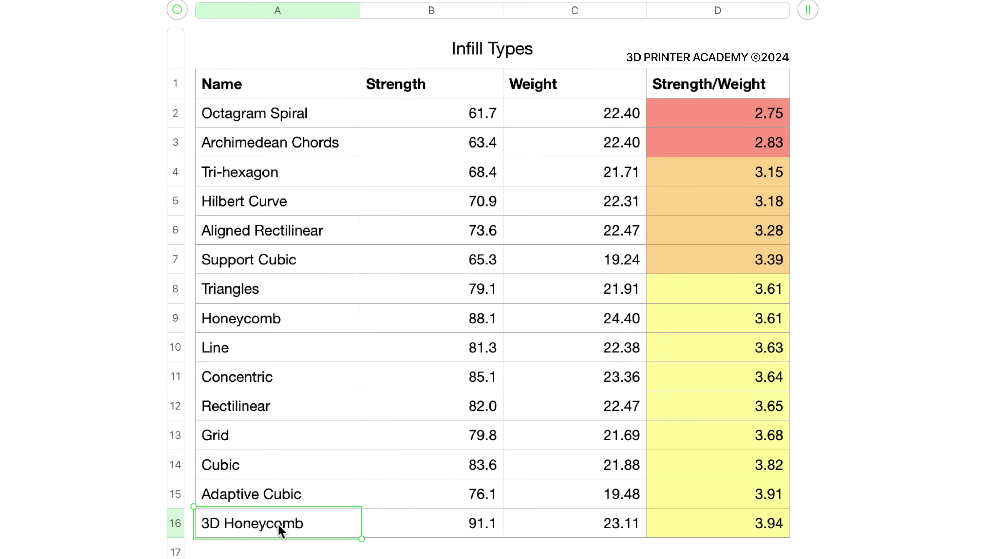
{"action": "left_click", "coordinate": [251, 441]}
{"action": "left_click", "coordinate": [259, 472]}
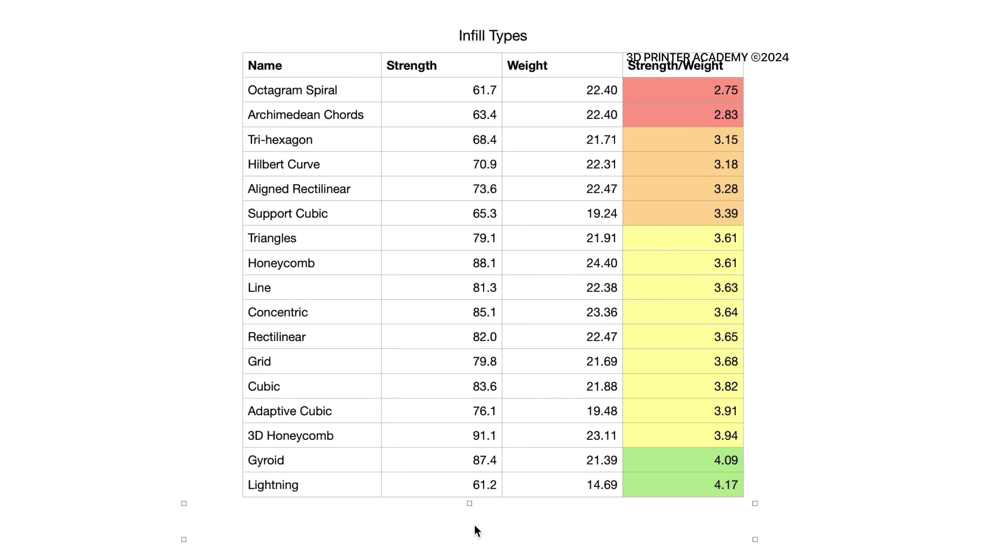
Step: Review the Gyroid, Lightning and 3D Honeycomb rows and Lightning's strength-to-weight formula in D18
{"action": "left_click_drag", "start_coordinate": [331, 487], "coordinate": [650, 481]}
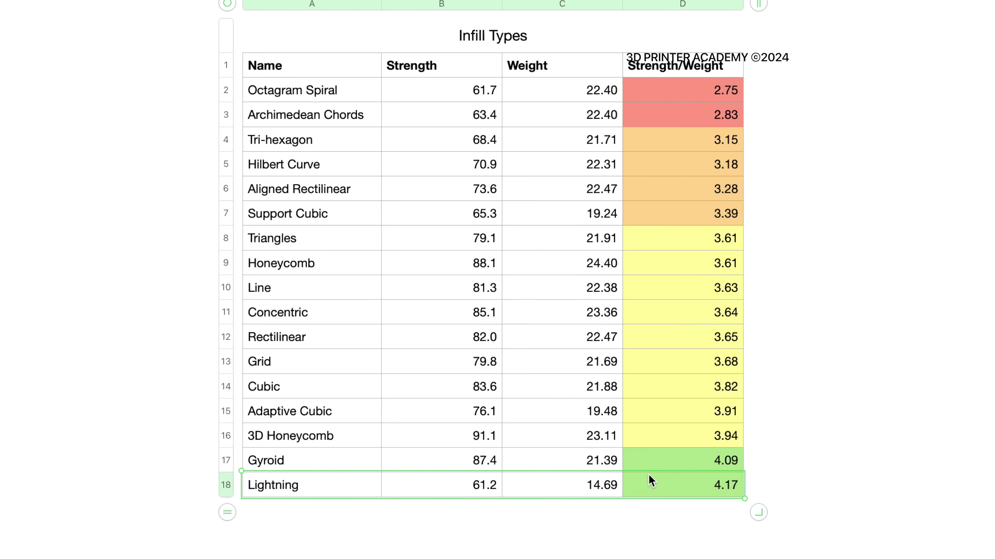
{"action": "left_click_drag", "start_coordinate": [340, 459], "coordinate": [644, 457]}
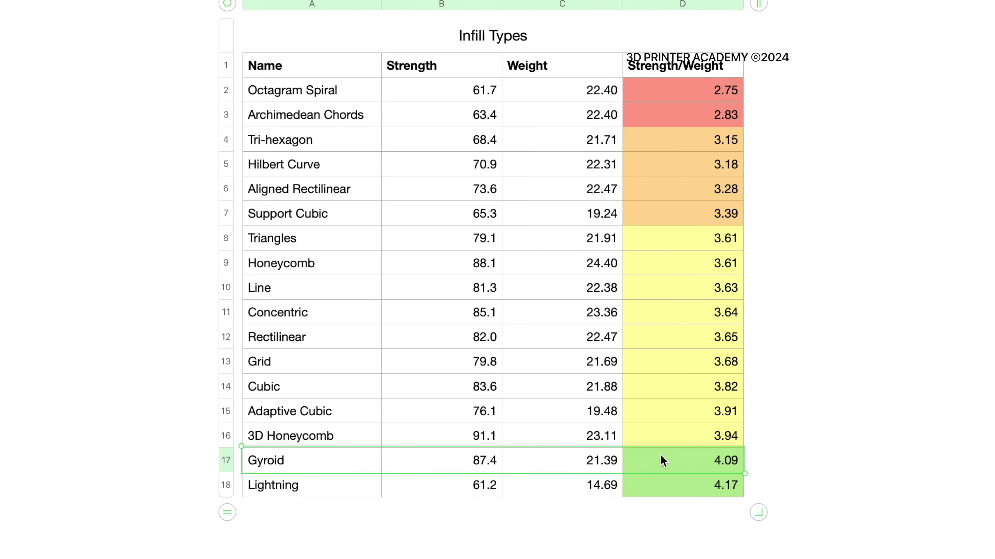
{"action": "left_click", "coordinate": [344, 488]}
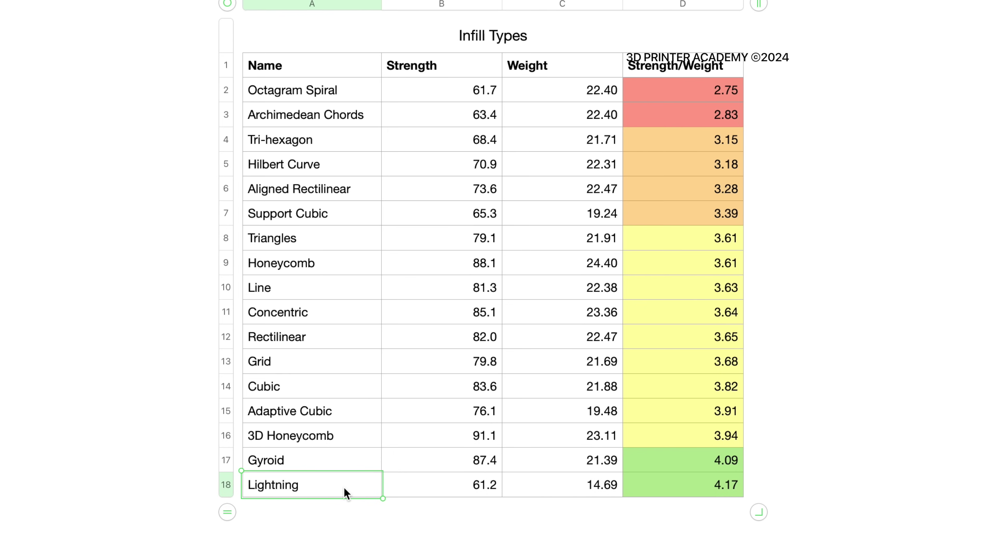
{"action": "left_click", "coordinate": [693, 496]}
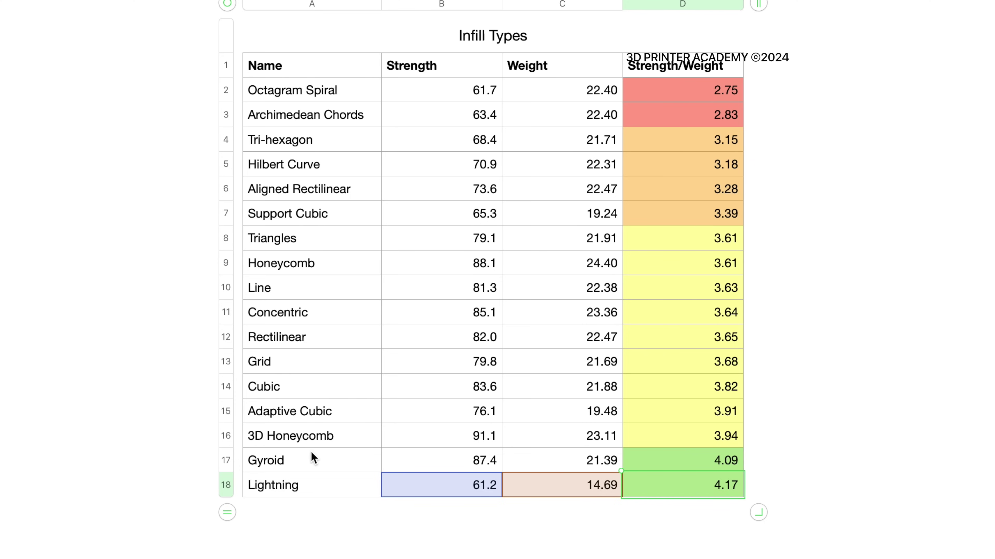
{"action": "left_click_drag", "start_coordinate": [308, 462], "coordinate": [656, 459]}
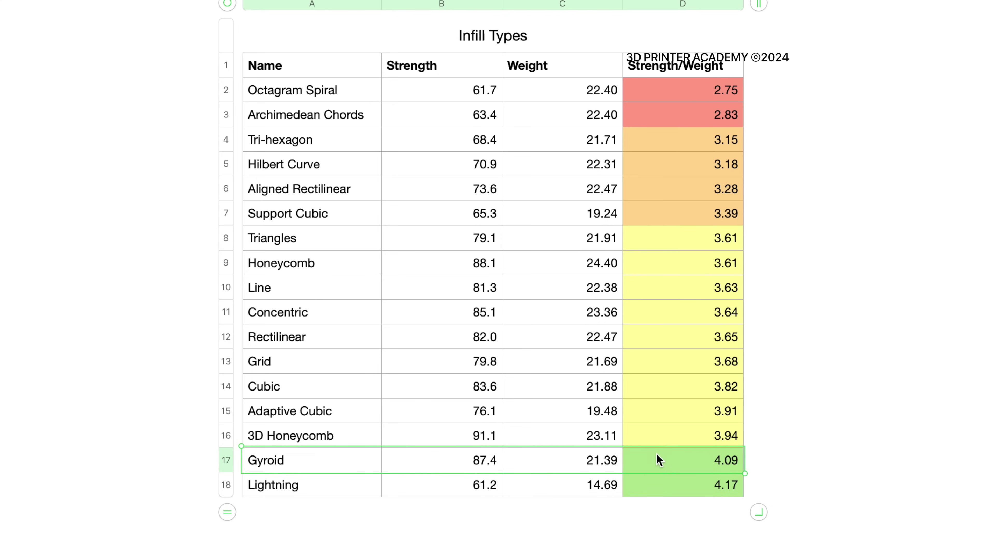
{"action": "left_click", "coordinate": [323, 433]}
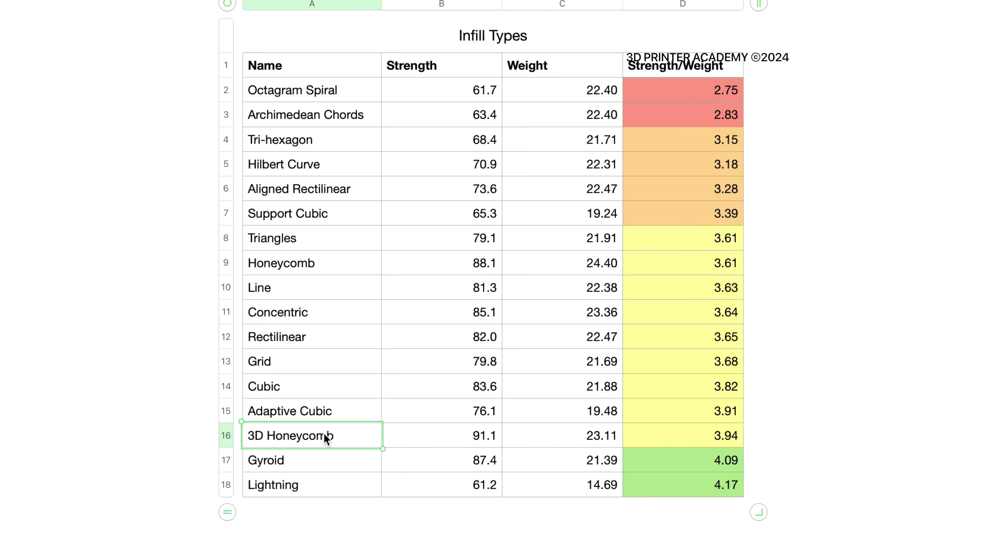